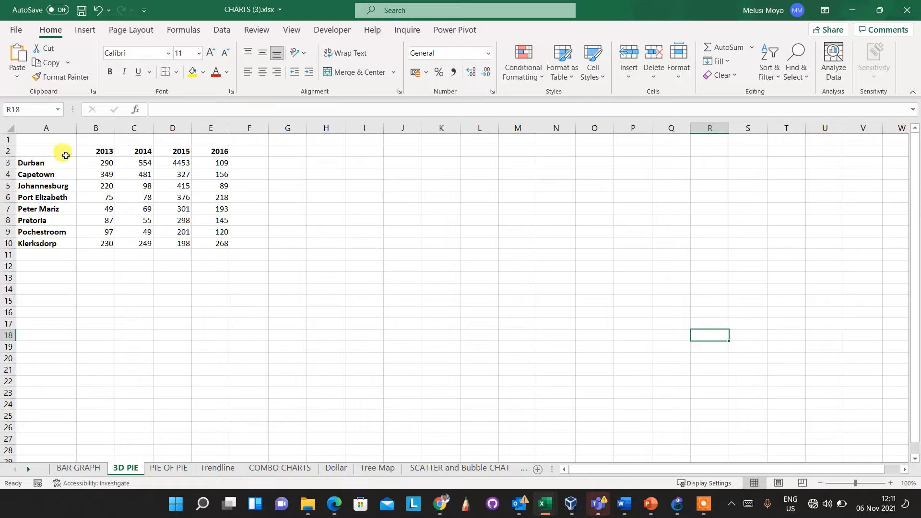
- Select the city names in A2:A10 together with the 2016 values in E2:E10
{"action": "left_click_drag", "start_coordinate": [66, 152], "coordinate": [67, 244]}
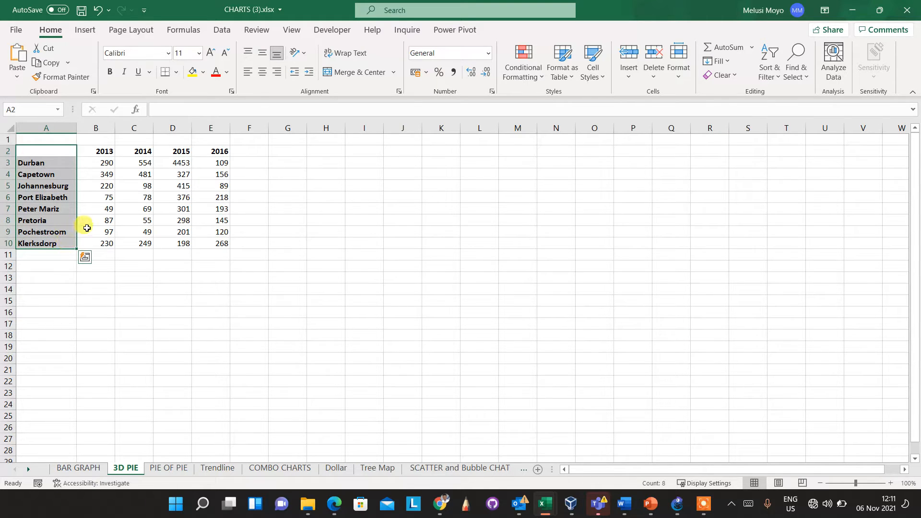
{"action": "left_click_drag", "start_coordinate": [214, 151], "coordinate": [219, 239]}
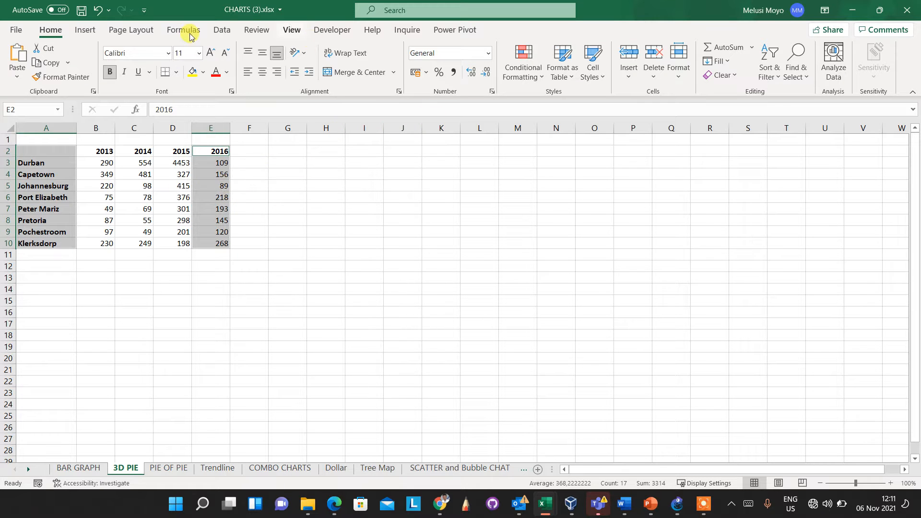
{"action": "left_click", "coordinate": [91, 34]}
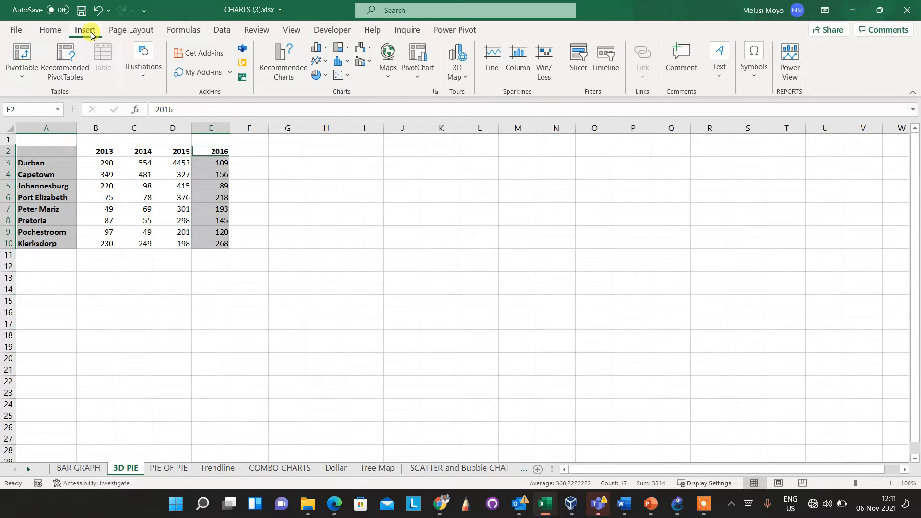
- Insert a 3-D Pie chart of the selected cities' 2016 values
{"action": "left_click", "coordinate": [325, 76]}
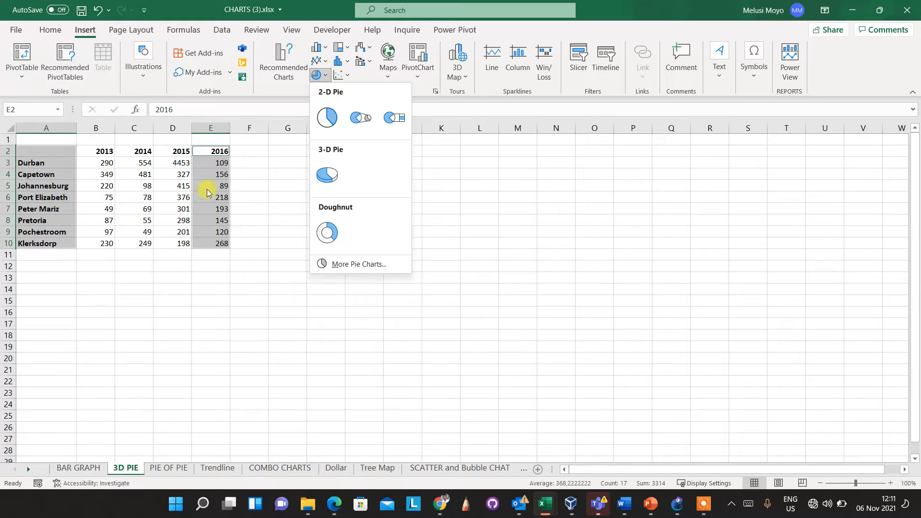
{"action": "left_click", "coordinate": [337, 179]}
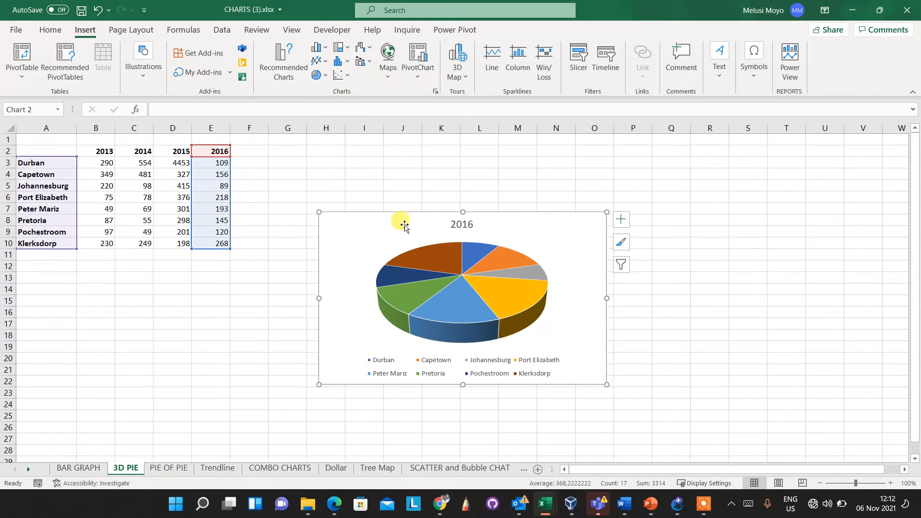
- Drag the 2016 pie chart up and left so it sits beside the data table
{"action": "left_click_drag", "start_coordinate": [403, 221], "coordinate": [379, 166]}
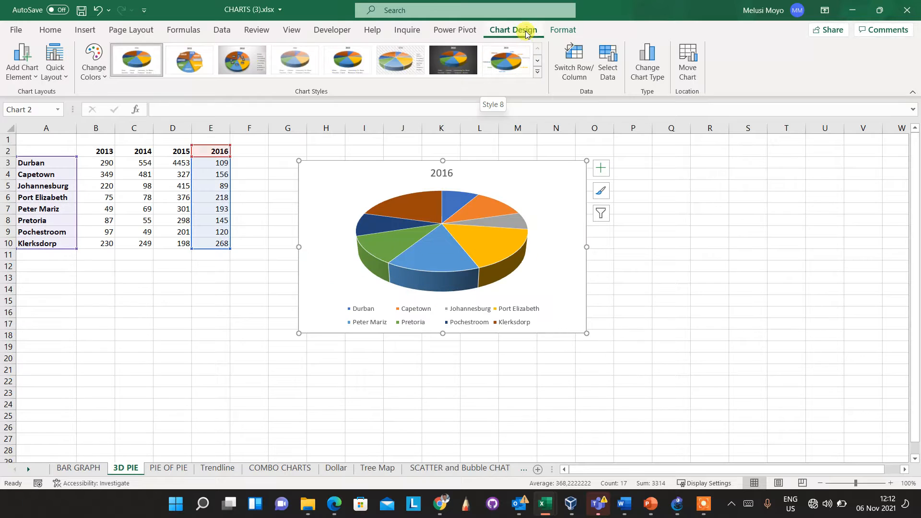
{"action": "left_click", "coordinate": [548, 196]}
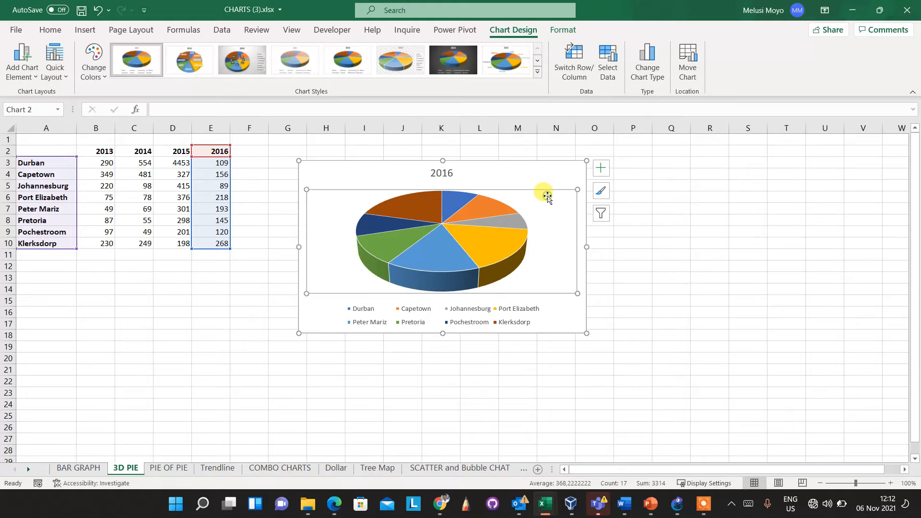
{"action": "left_click", "coordinate": [535, 165]}
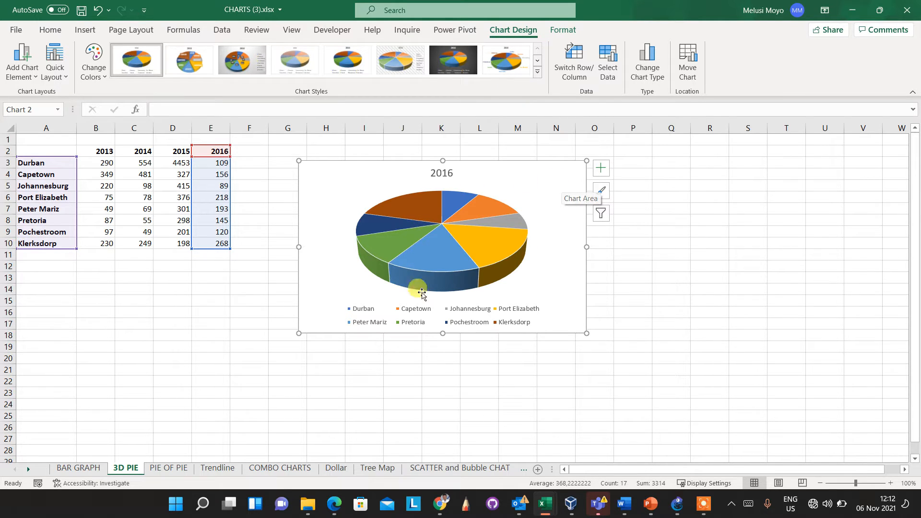
{"action": "left_click", "coordinate": [534, 185]}
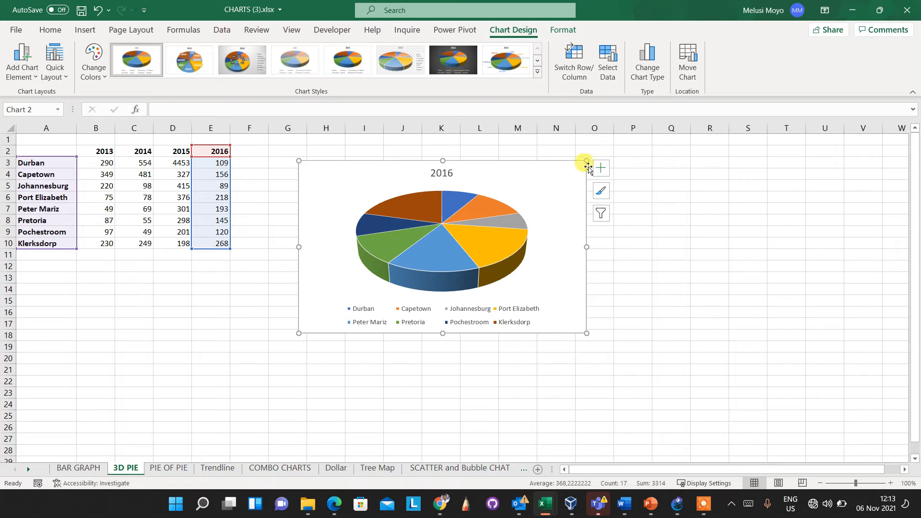
- Add data labels showing each city's 2016 value on the pie slices
{"action": "left_click", "coordinate": [602, 172]}
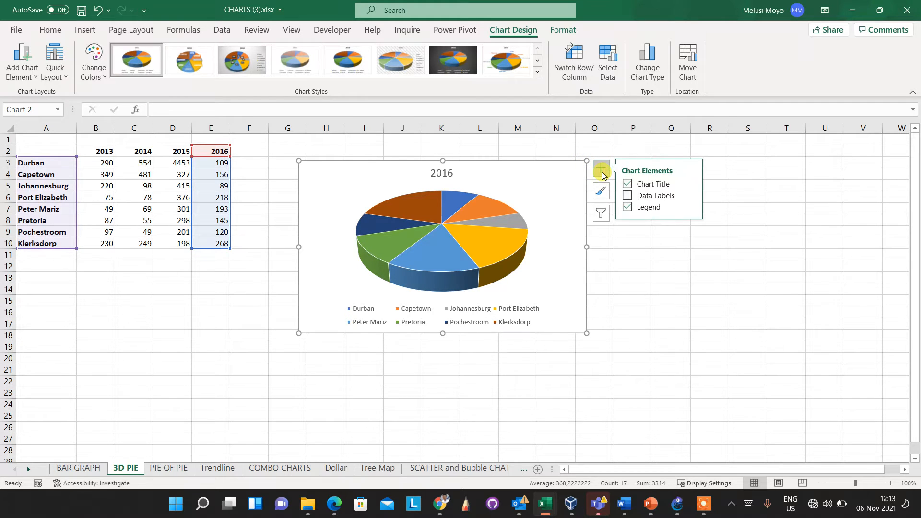
{"action": "left_click", "coordinate": [629, 196]}
{"action": "left_click", "coordinate": [651, 197]}
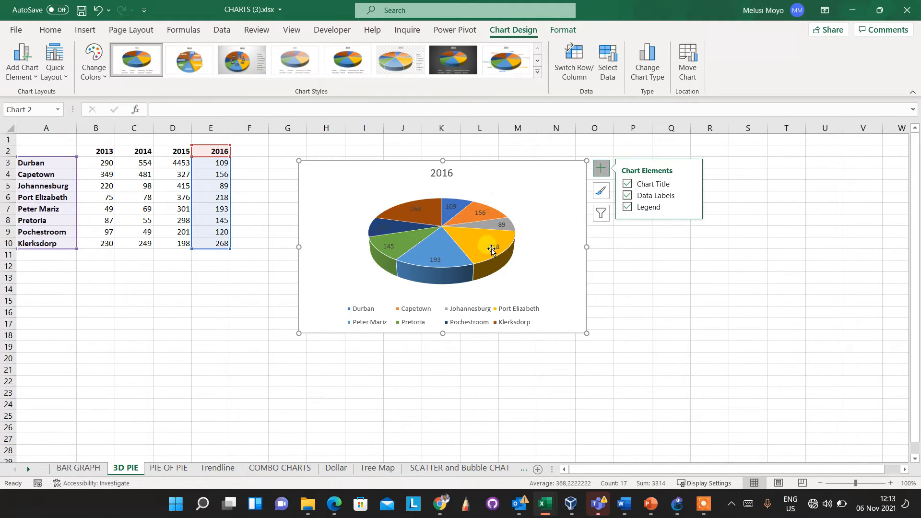
{"action": "mouse_move", "coordinate": [690, 195]}
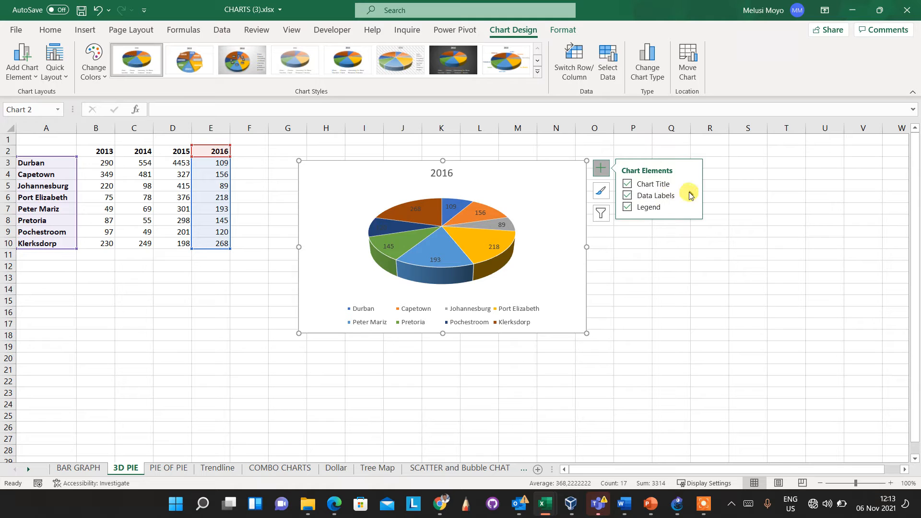
{"action": "left_click", "coordinate": [692, 196]}
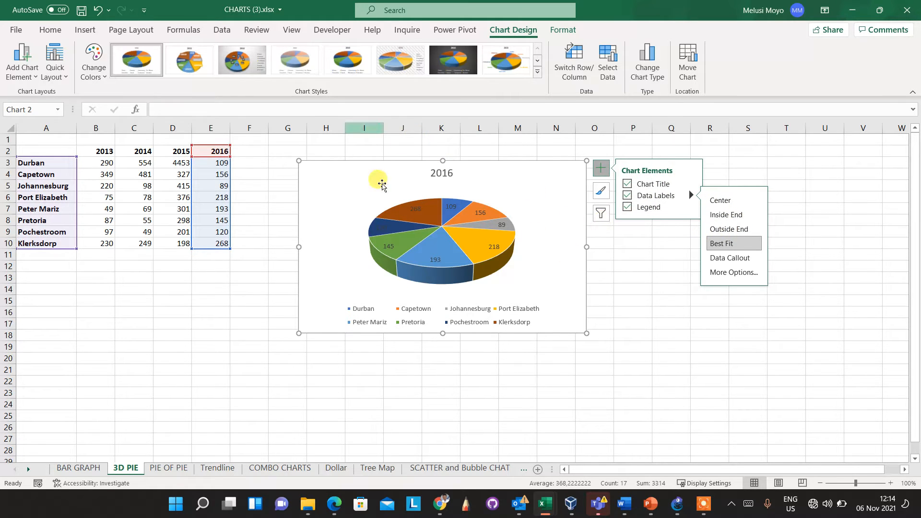
- Turn the legend off and back on, placed to the right of the pie
{"action": "left_click", "coordinate": [628, 207]}
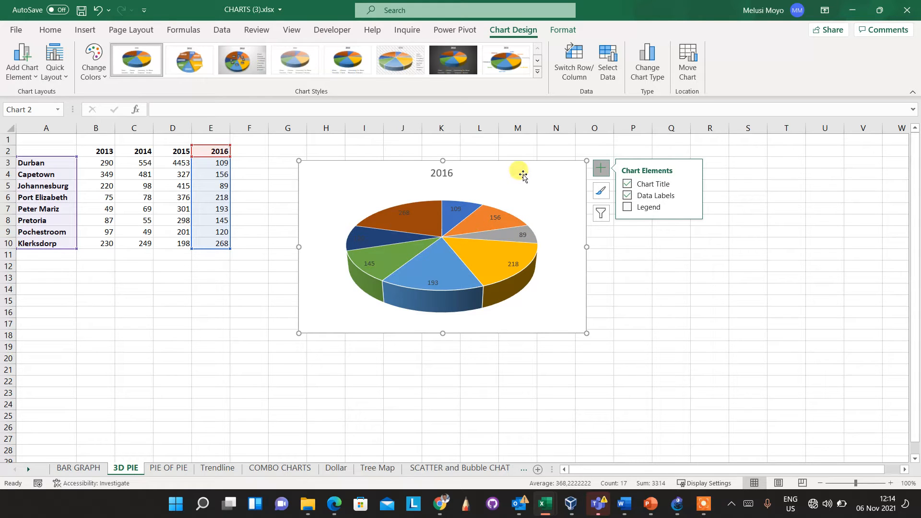
{"action": "left_click", "coordinate": [627, 207]}
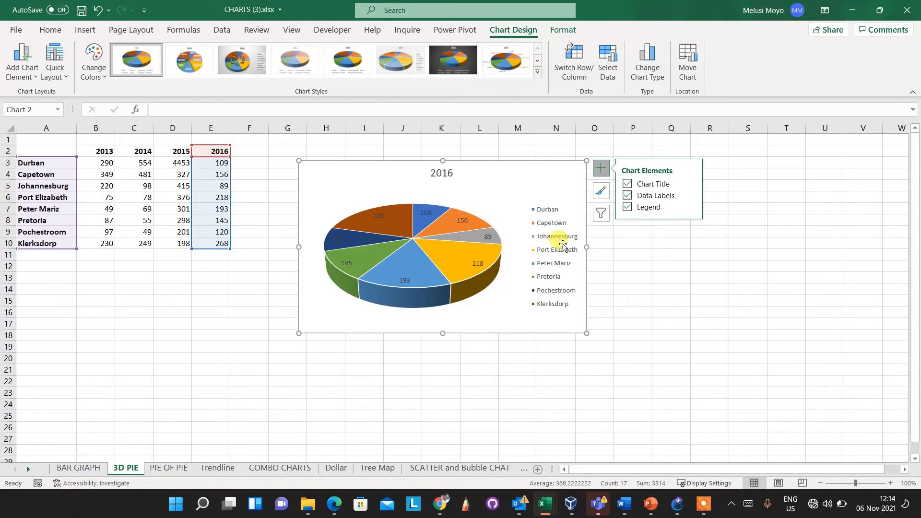
{"action": "left_click", "coordinate": [691, 206]}
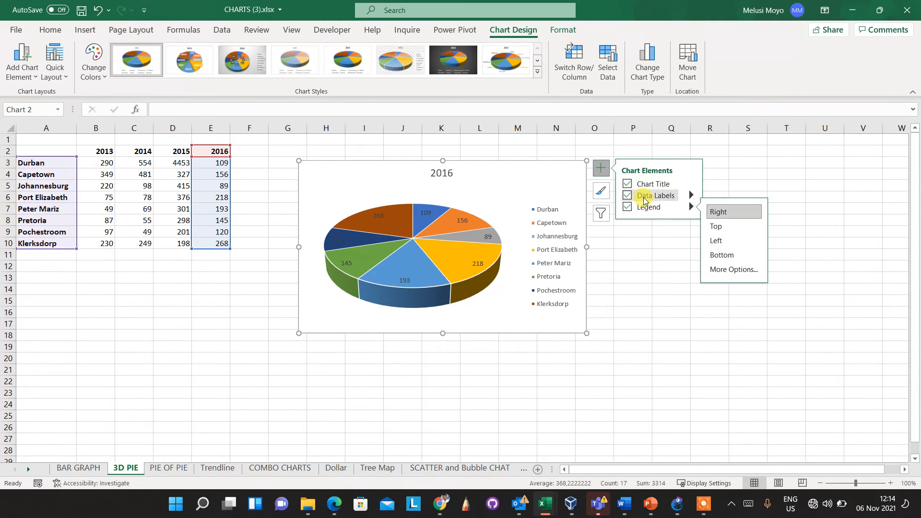
- Show city names instead of values in the slice labels, positioned at Outside End
{"action": "left_click", "coordinate": [692, 197]}
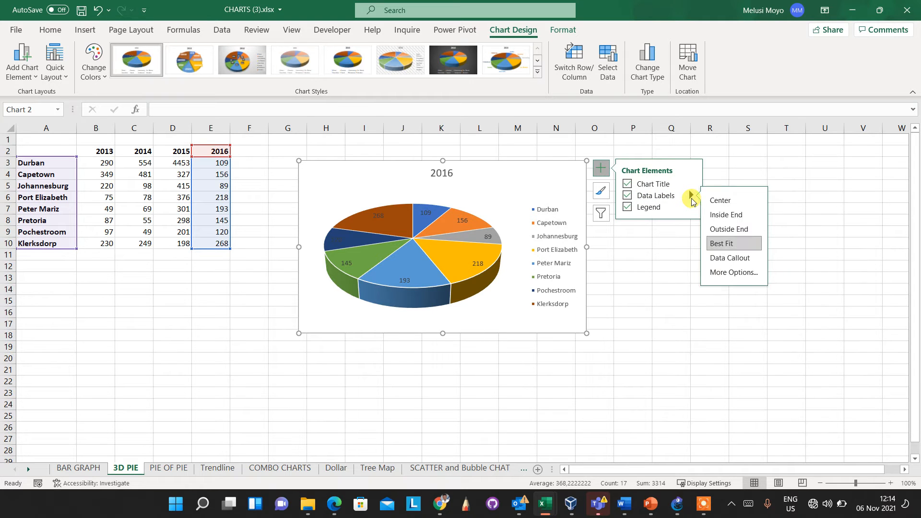
{"action": "left_click", "coordinate": [730, 272]}
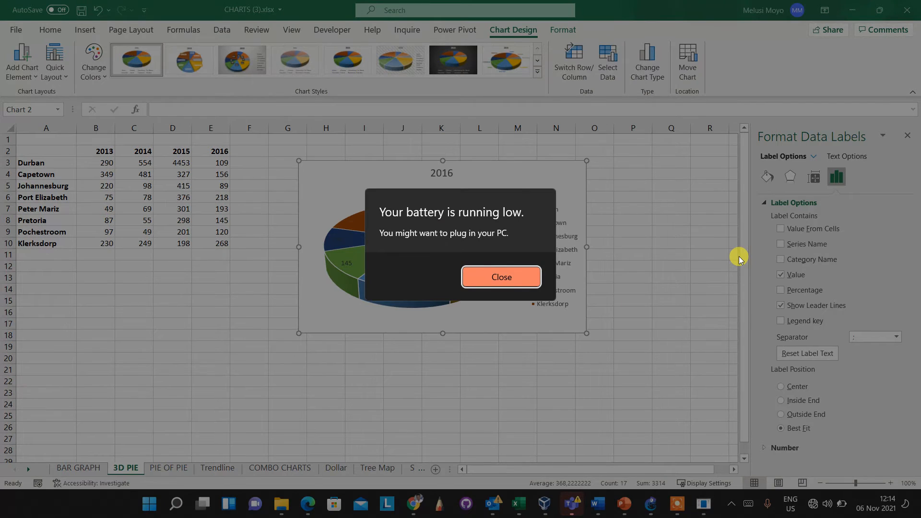
{"action": "left_click", "coordinate": [502, 278]}
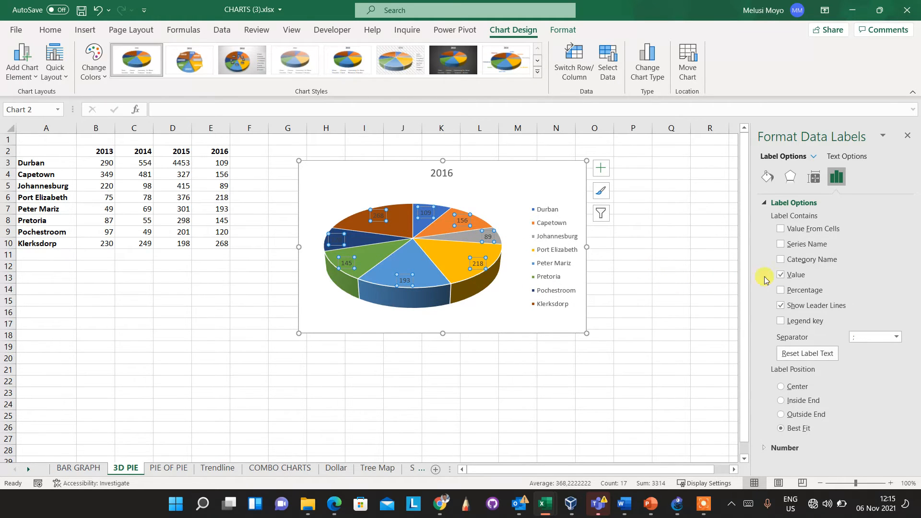
{"action": "left_click", "coordinate": [780, 276]}
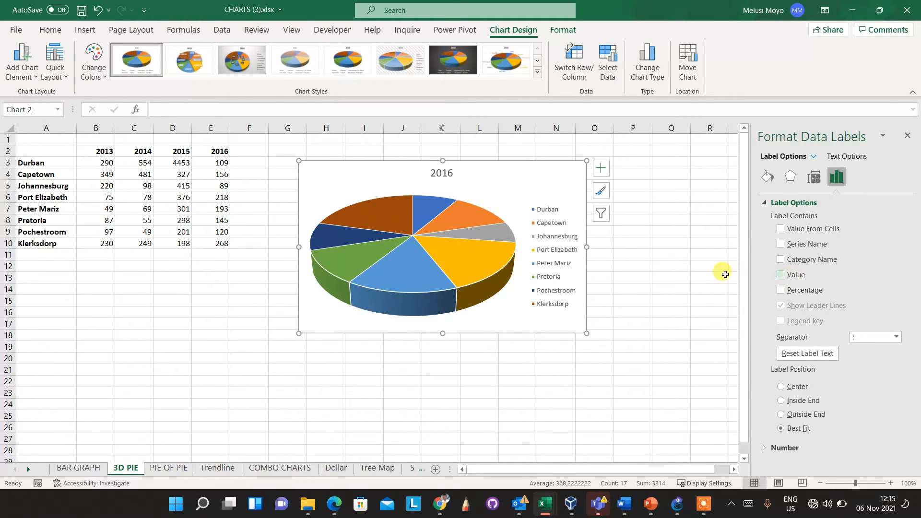
{"action": "left_click", "coordinate": [780, 262]}
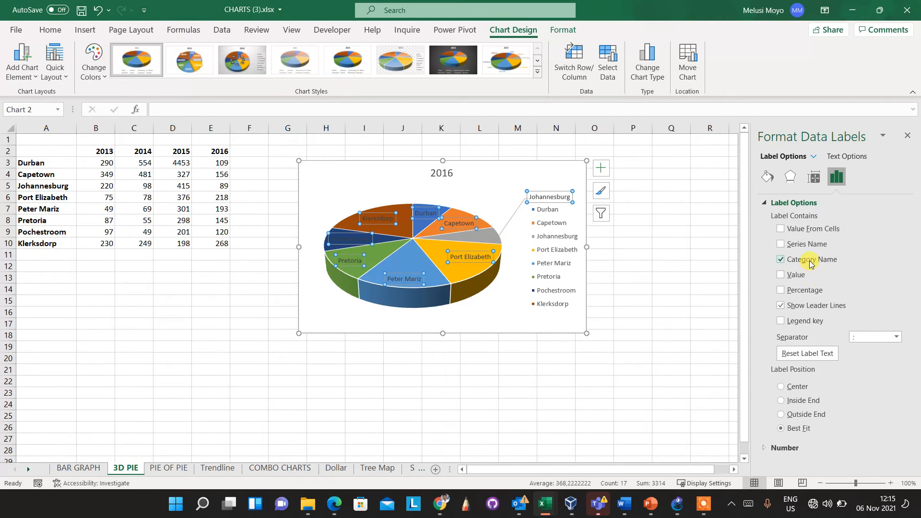
{"action": "left_click", "coordinate": [782, 415]}
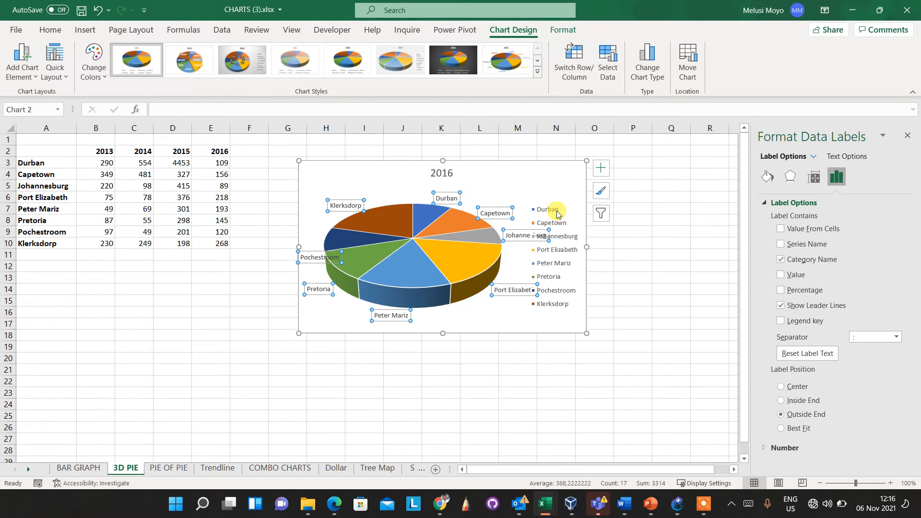
- Remove the legend from the 2016 pie chart
{"action": "left_click", "coordinate": [604, 194]}
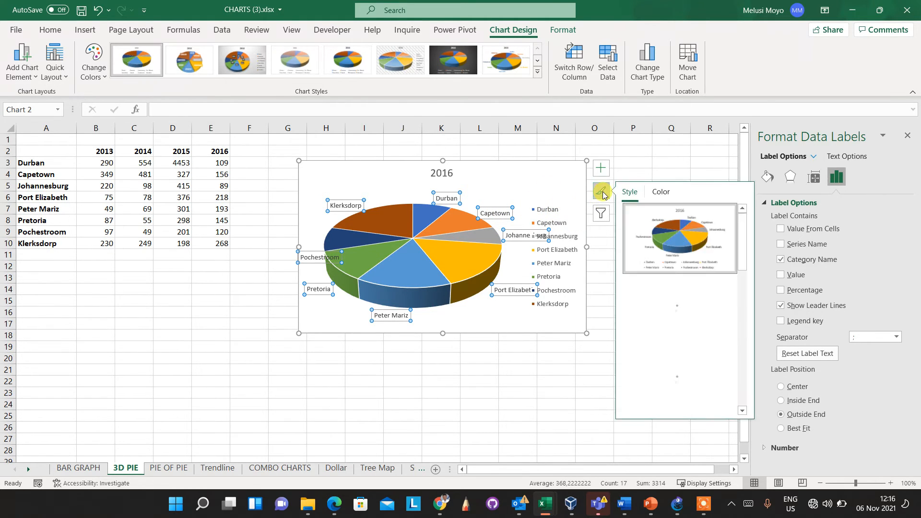
{"action": "left_click", "coordinate": [601, 168]}
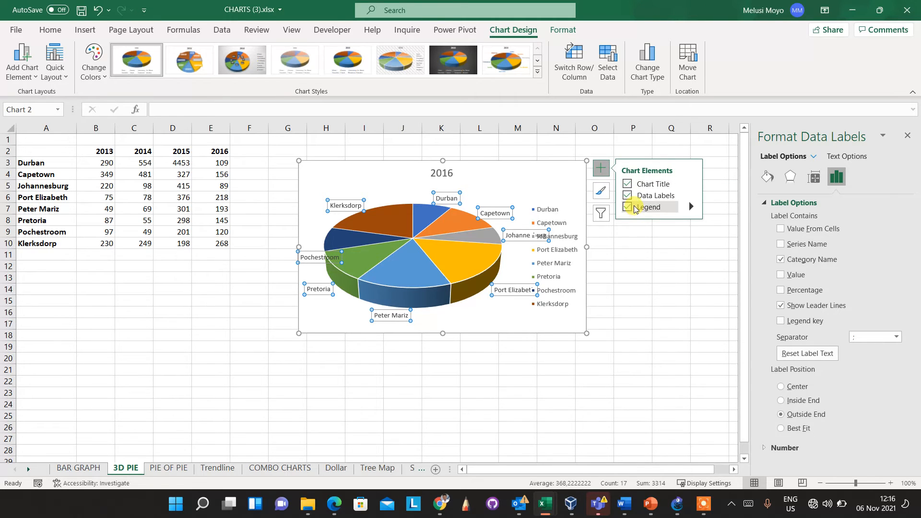
{"action": "left_click", "coordinate": [628, 208]}
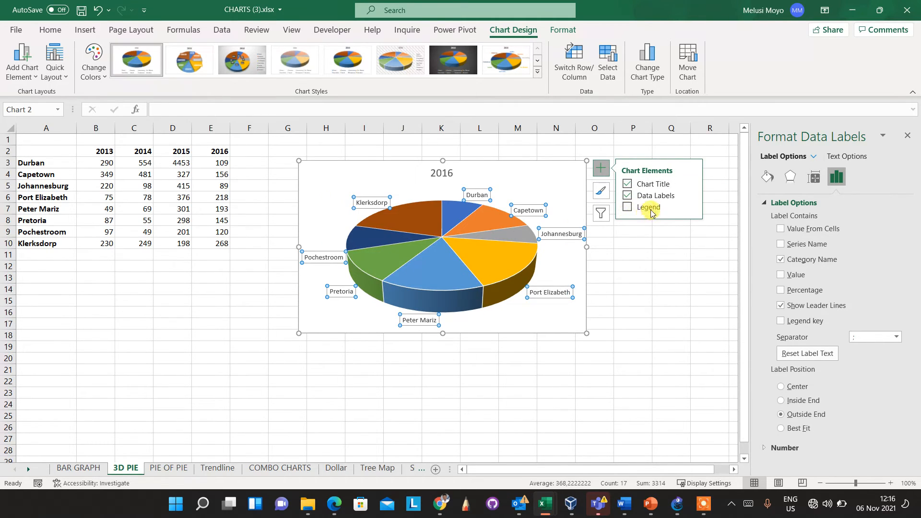
- Nudge the Durban data label slightly to the left
{"action": "left_click", "coordinate": [566, 193]}
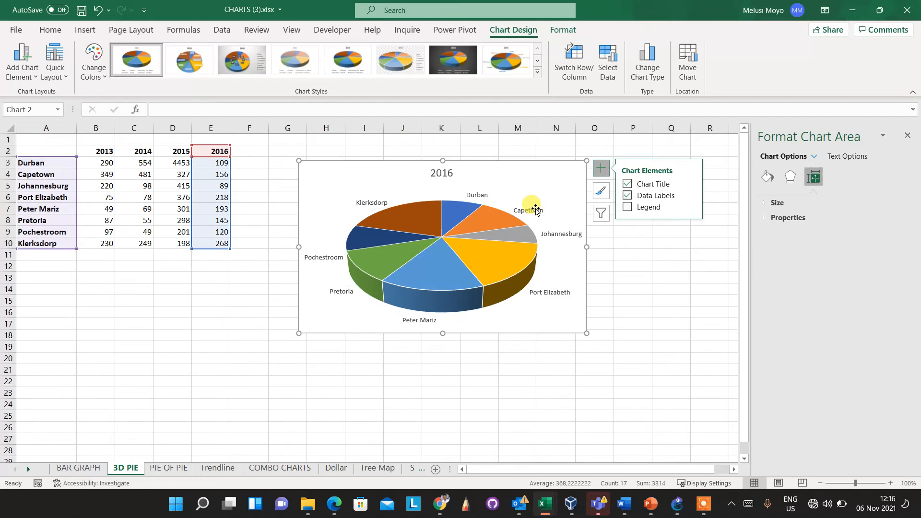
{"action": "left_click", "coordinate": [534, 213]}
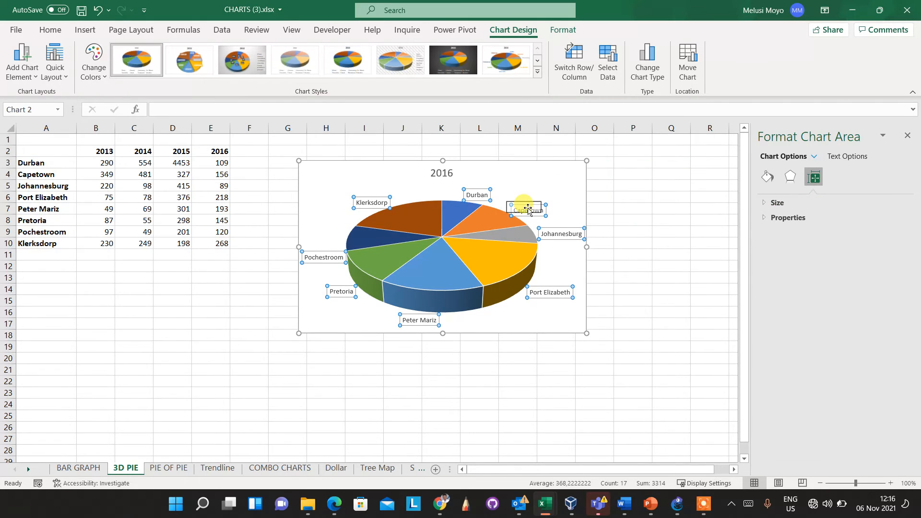
{"action": "left_click", "coordinate": [561, 197]}
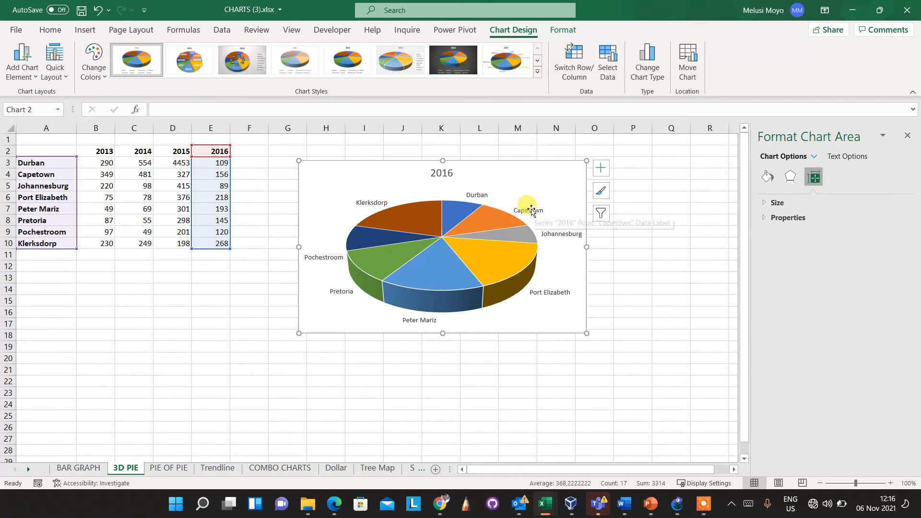
{"action": "left_click", "coordinate": [480, 194]}
{"action": "left_click_drag", "start_coordinate": [479, 194], "coordinate": [462, 193]}
{"action": "left_click", "coordinate": [513, 187]}
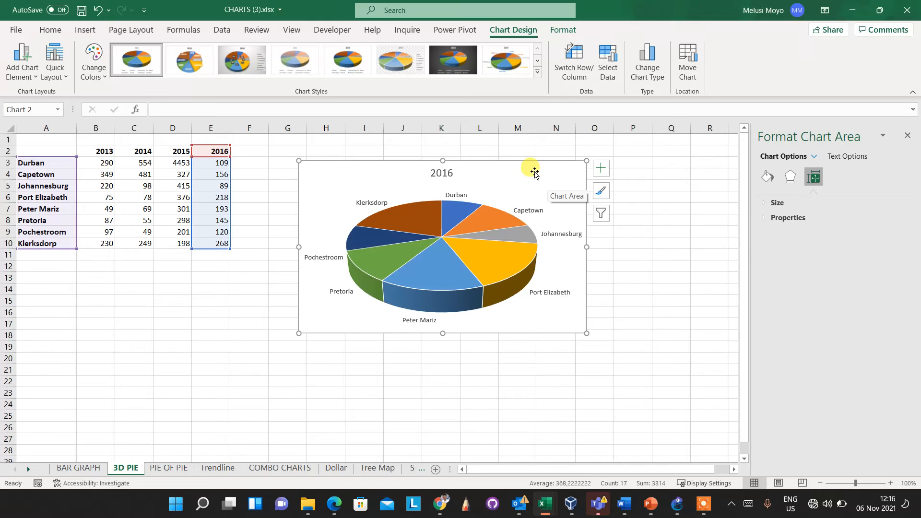
{"action": "left_click", "coordinate": [506, 214]}
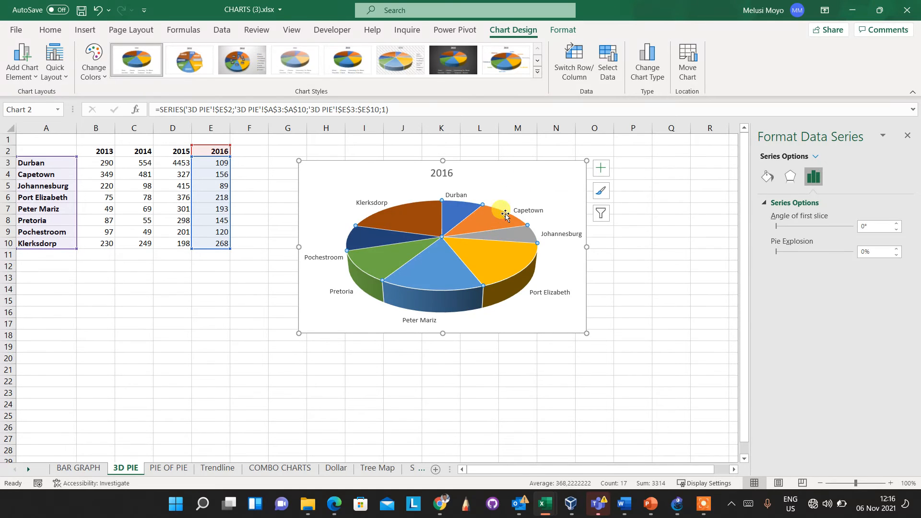
{"action": "left_click", "coordinate": [496, 219]}
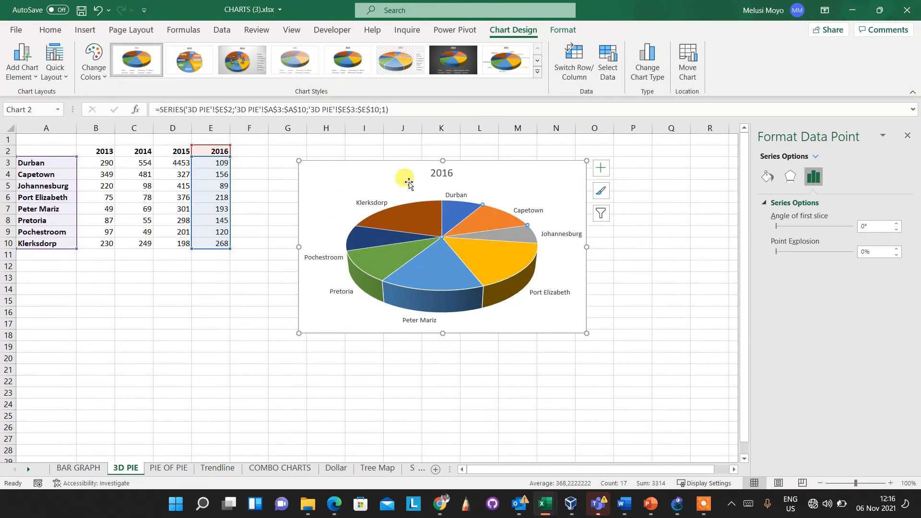
{"action": "left_click", "coordinate": [431, 275]}
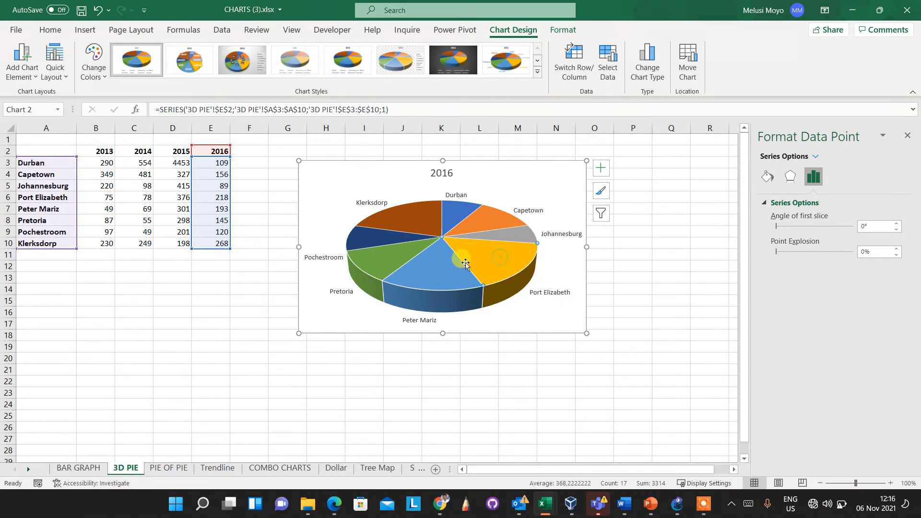
{"action": "left_click", "coordinate": [484, 221]}
{"action": "left_click", "coordinate": [436, 288]}
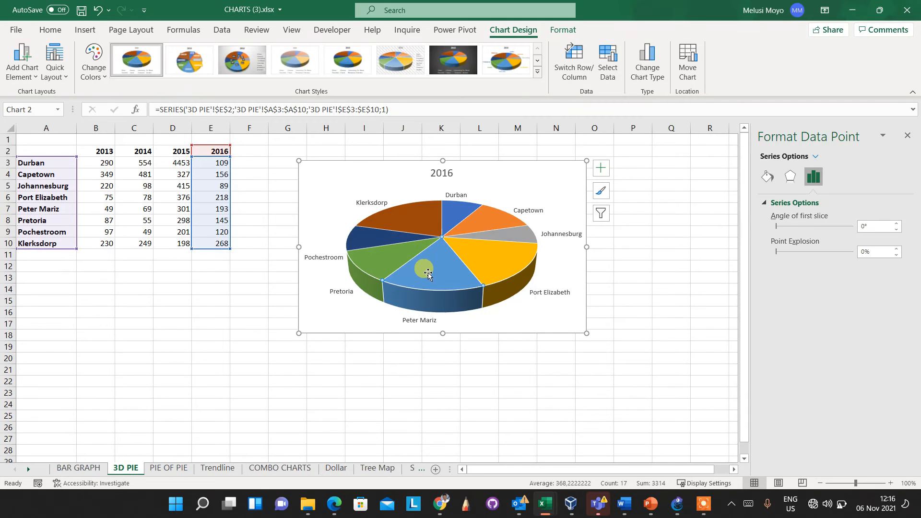
{"action": "mouse_move", "coordinate": [438, 266]}
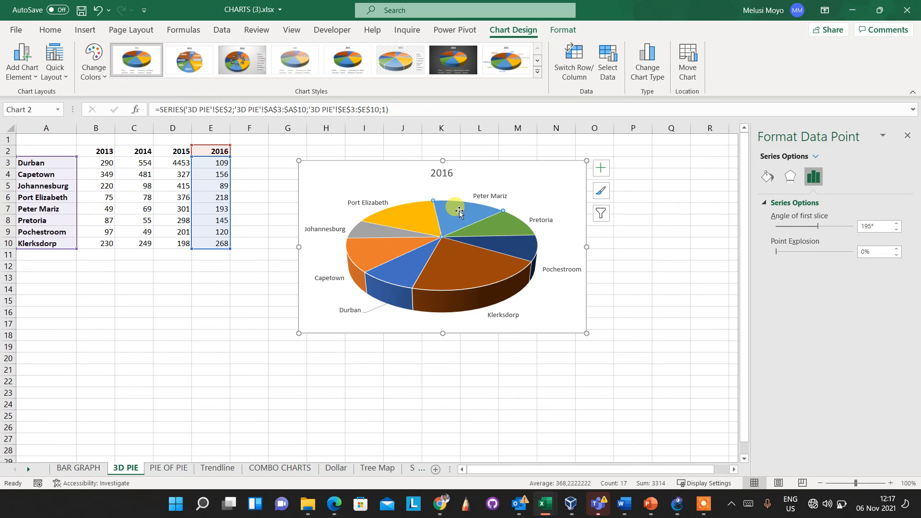
- Drag the Peter Mariz slice outward to a 46% point explosion
{"action": "mouse_move", "coordinate": [459, 211]}
{"action": "left_click_drag", "start_coordinate": [459, 211], "coordinate": [477, 195]}
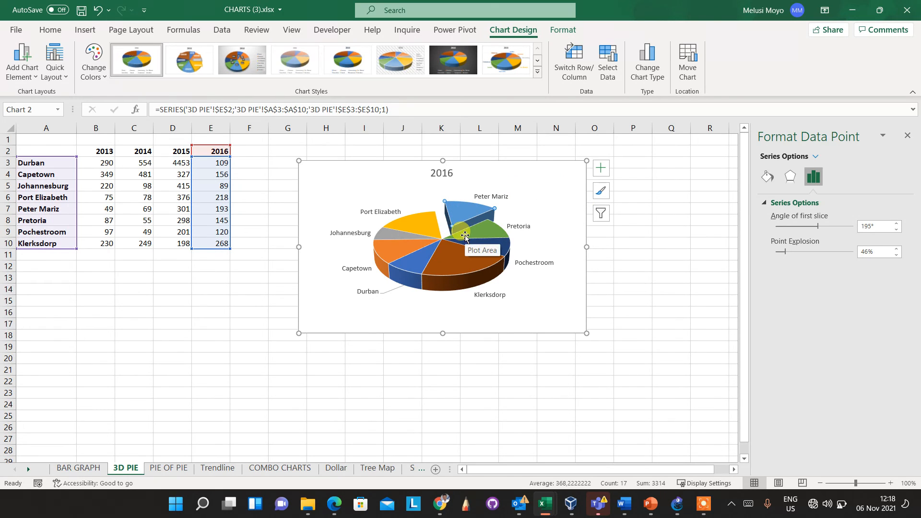
{"action": "left_click", "coordinate": [701, 504]}
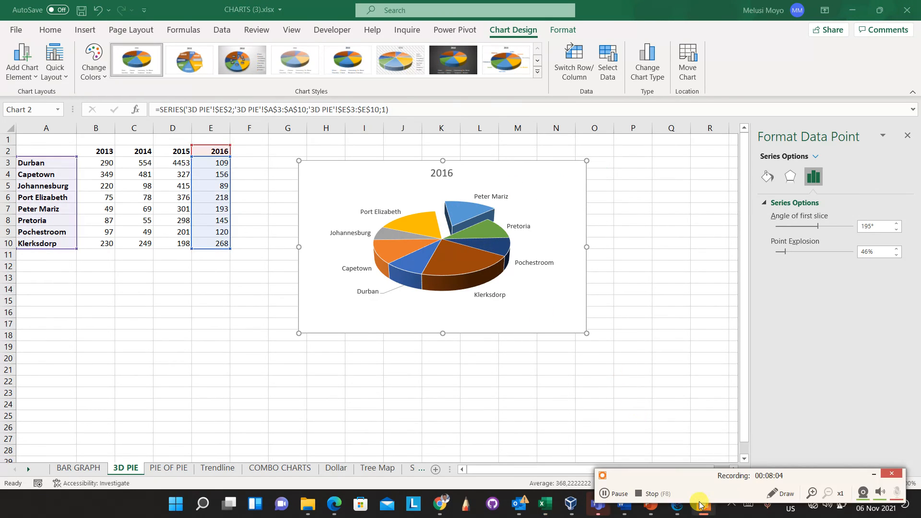